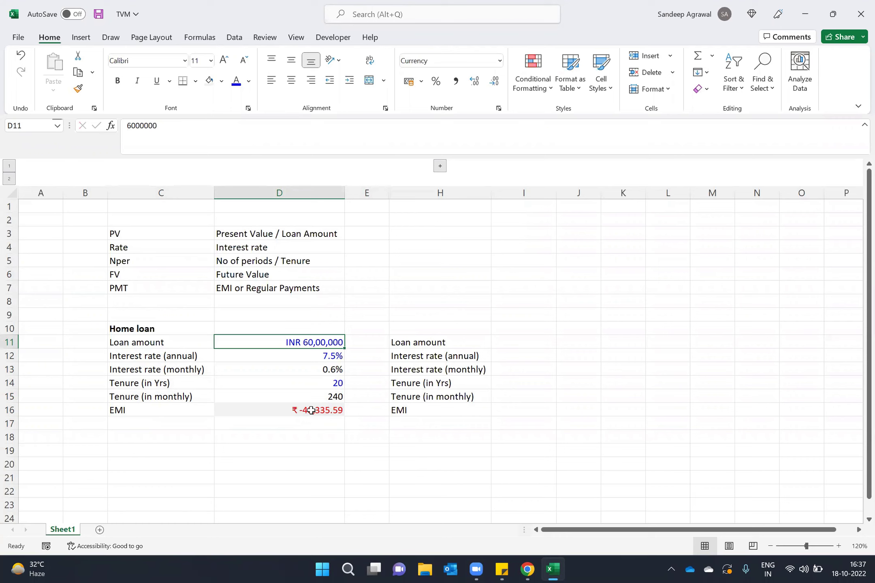
# Examine the second set of loan labels in H11:H16, from Loan amount to EMI
pyautogui.press('Right')
pyautogui.press('Right')
pyautogui.hotkey('shift', 'Down')
pyautogui.hotkey('shift', 'Down')
pyautogui.hotkey('shift', 'Down')
pyautogui.hotkey('shift', 'Down')
pyautogui.hotkey('shift', 'Down')
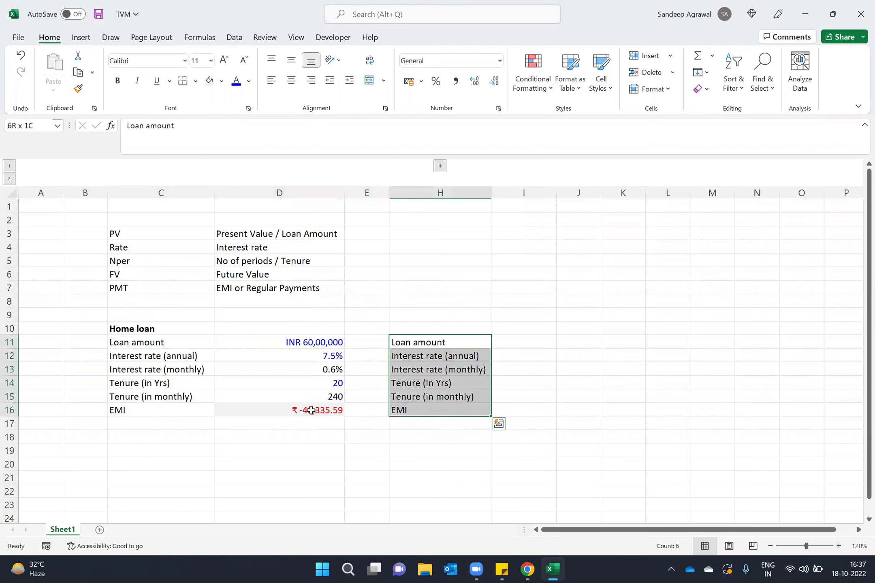
pyautogui.press('Left')
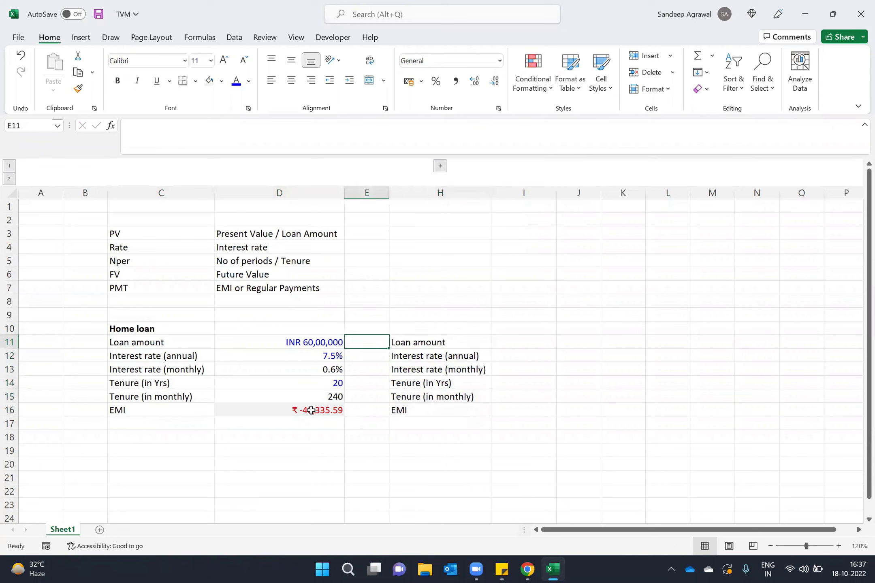
# Review the time-value-of-money terms and their meanings in C3:D7, from PV through PMT
pyautogui.press('Left')
pyautogui.hotkey('ctrl', 'Up')
pyautogui.hotkey('ctrl', 'Up')
pyautogui.press('Left')
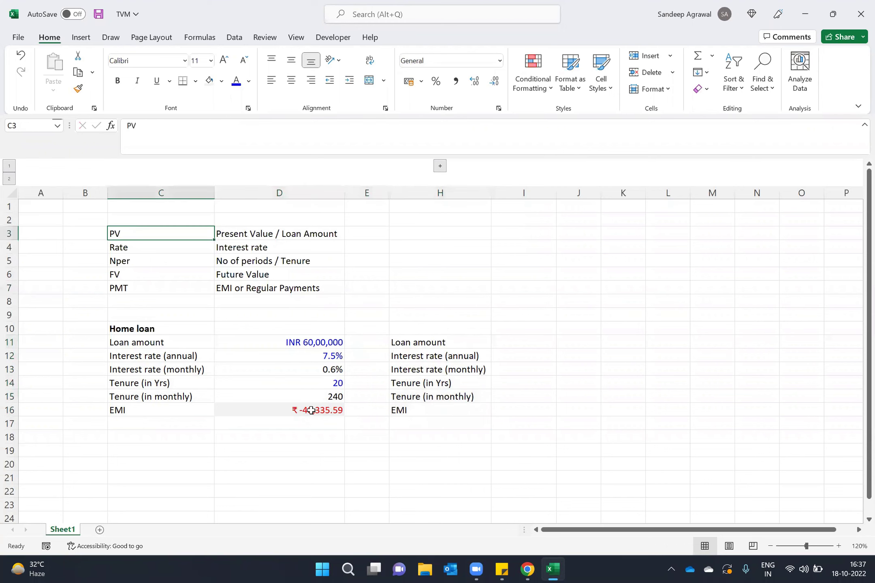
pyautogui.hotkey('shift', 'Down')
pyautogui.hotkey('shift', 'Down')
pyautogui.hotkey('shift', 'Down')
pyautogui.hotkey('shift', 'Down')
pyautogui.hotkey('shift', 'Right')
pyautogui.press('Left')
pyautogui.press('Right')
pyautogui.press('Right')
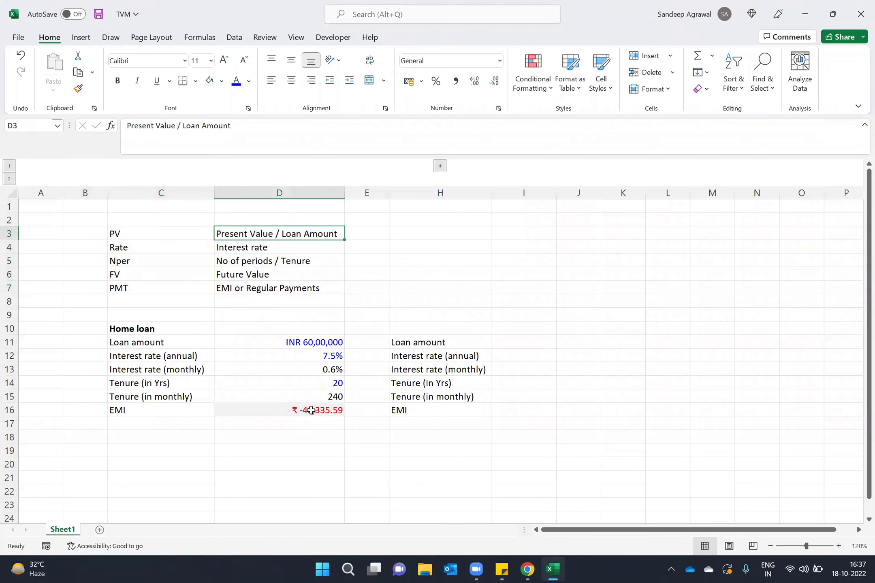
pyautogui.press('Left')
pyautogui.press('Right')
pyautogui.press('Left')
pyautogui.press('Down')
pyautogui.hotkey('shift', 'Down')
pyautogui.hotkey('shift', 'Right')
pyautogui.press('Down')
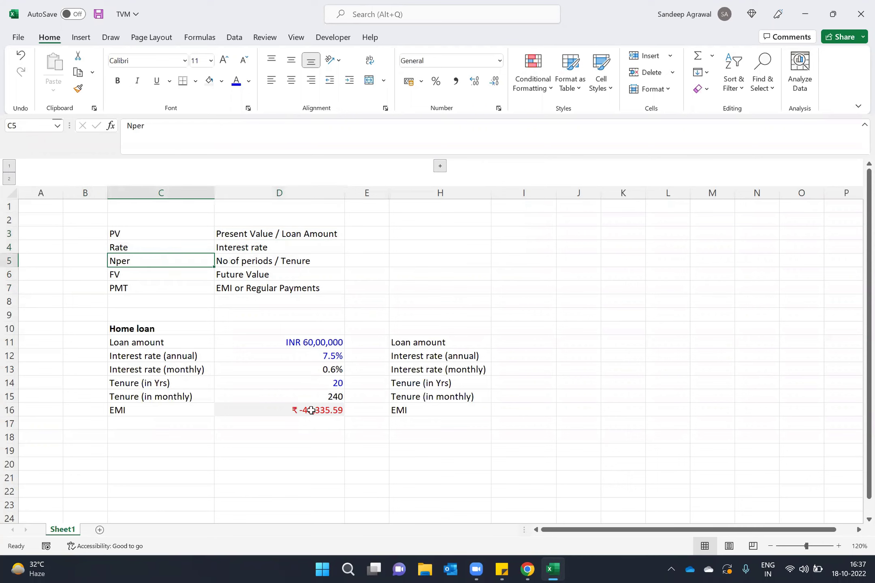
pyautogui.hotkey('shift', 'Right')
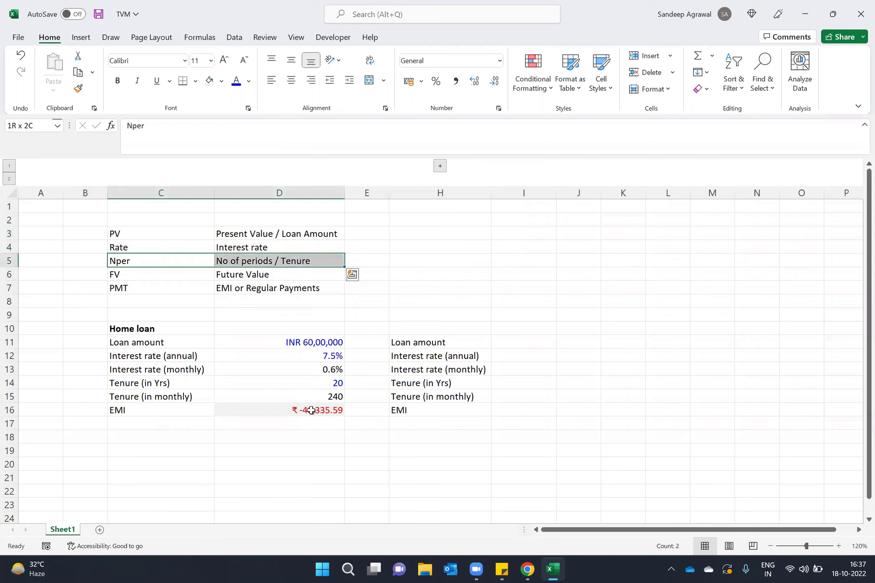
pyautogui.press('Down')
pyautogui.hotkey('shift', 'Right')
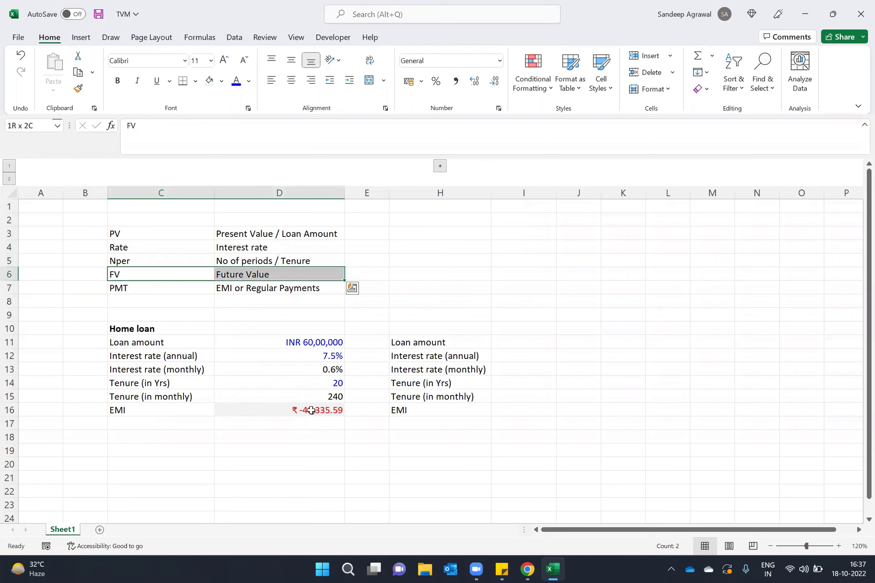
pyautogui.press('Down')
pyautogui.hotkey('shift', 'Right')
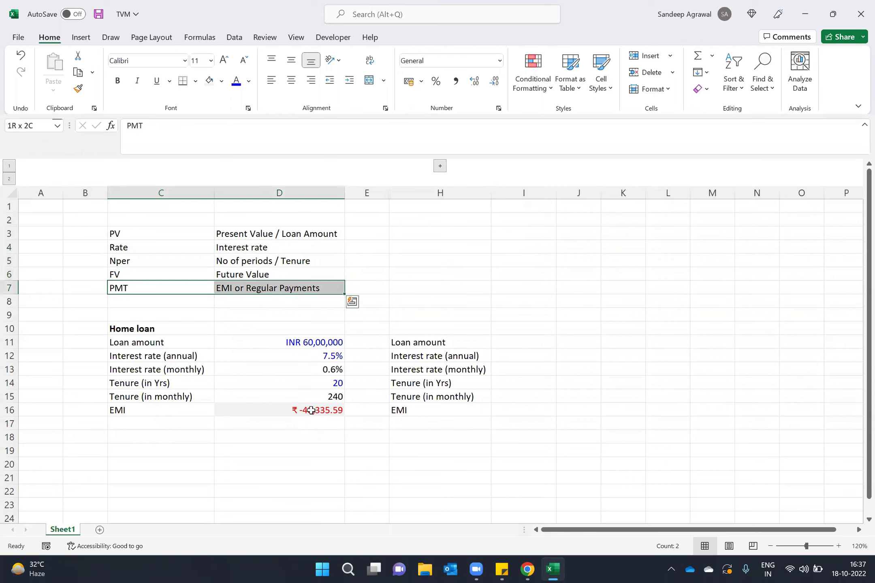
pyautogui.press('Down')
pyautogui.press('Down')
pyautogui.press('Right')
pyautogui.press('Right')
pyautogui.press('Right')
pyautogui.press('Down')
pyautogui.press('Down')
pyautogui.press('Down')
pyautogui.press('Right')
pyautogui.press('Up')
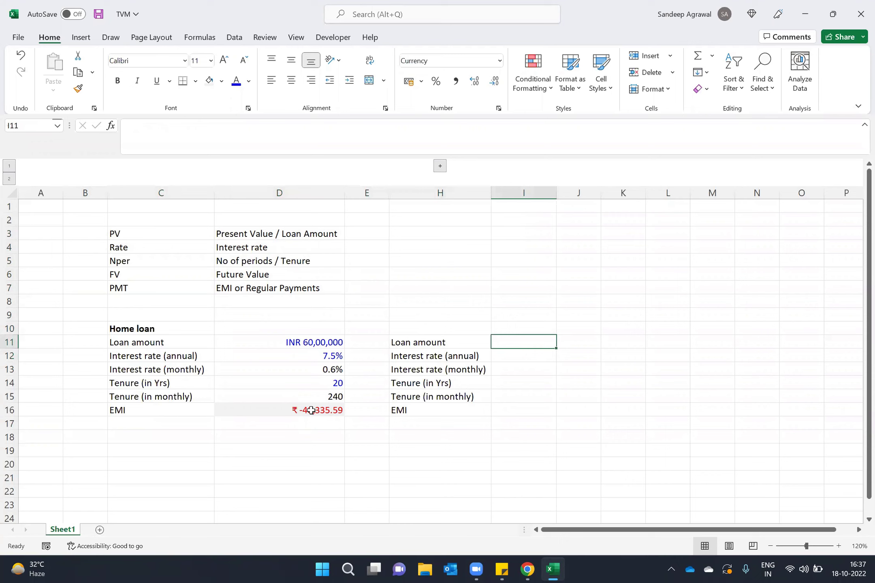
pyautogui.write('=')
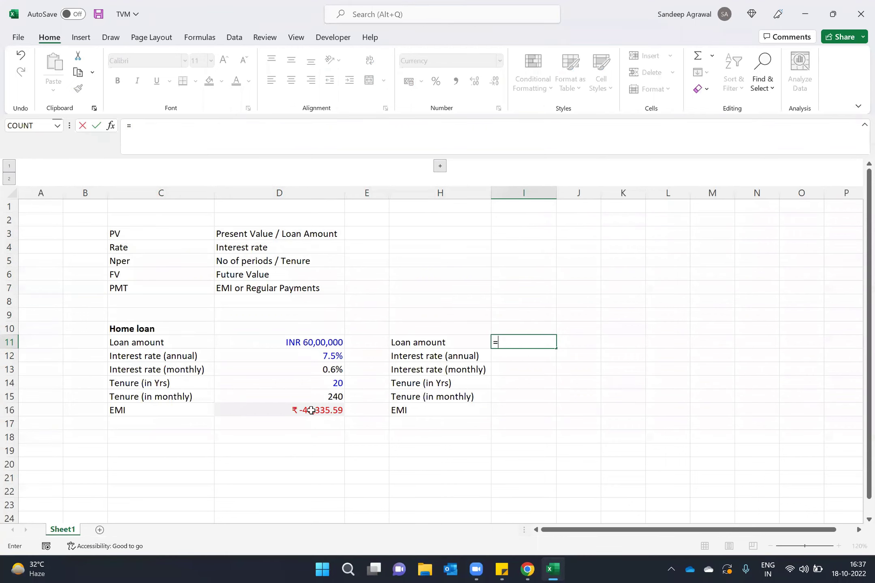
pyautogui.press('Escape')
# Make the home loan figures in D12:D16 bold, leaving the loan amount out
pyautogui.press('Left')
pyautogui.press('Left')
pyautogui.press('Down')
pyautogui.press('Left')
pyautogui.hotkey('shift', 'Down')
pyautogui.hotkey('shift', 'Down')
pyautogui.hotkey('shift', 'Down')
pyautogui.hotkey('shift', 'Down')
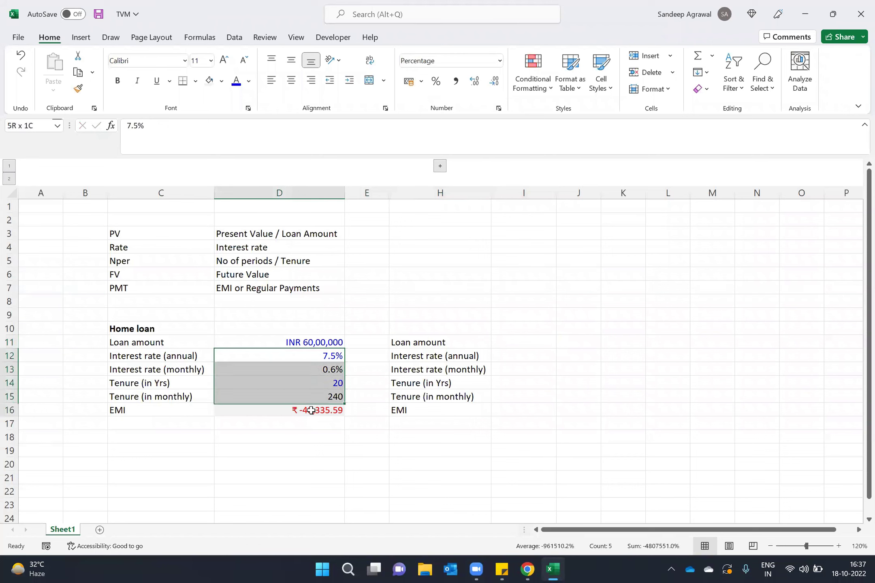
pyautogui.hotkey('ctrl', 'b')
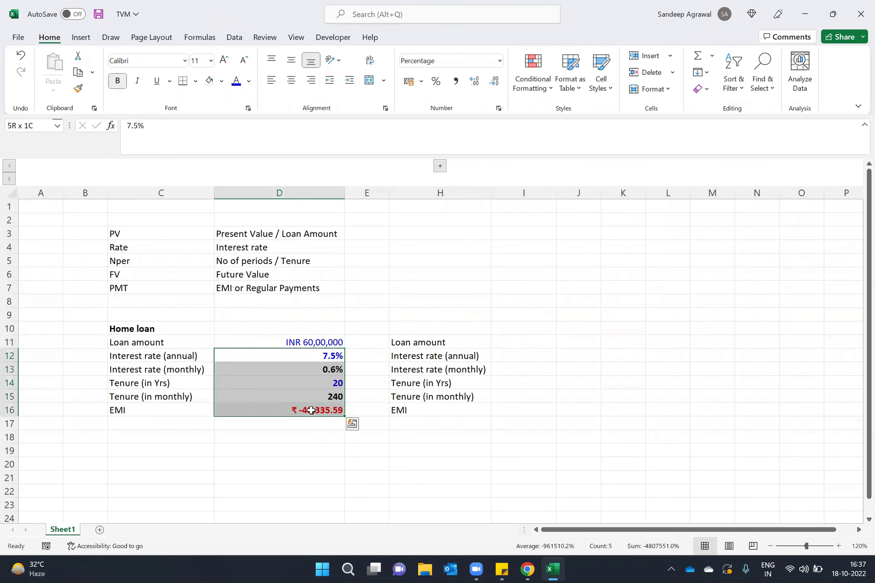
# Calculate the loan amount in I11 with =PV(D13,D15,D16,,0), using the monthly rate, monthly tenure and EMI
pyautogui.press('Up')
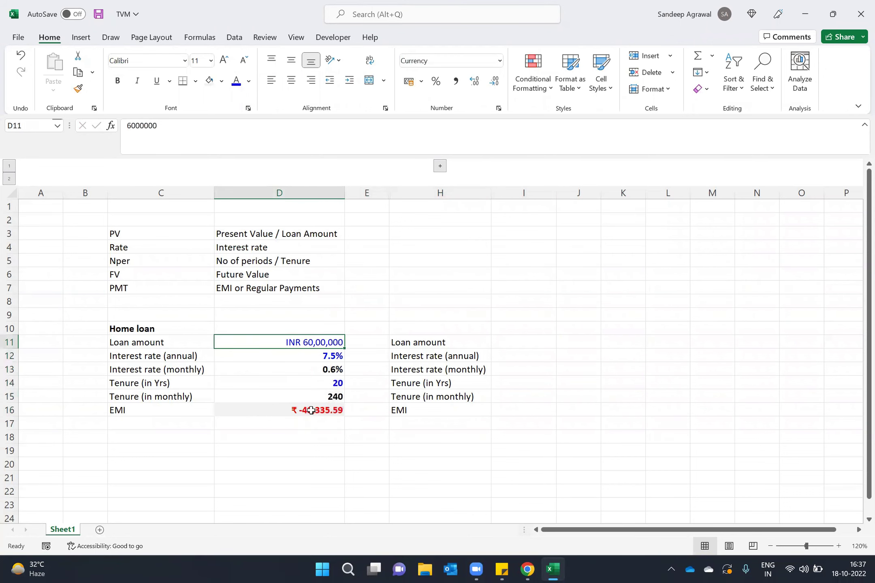
pyautogui.press('Right')
pyautogui.press('Right')
pyautogui.press('Right')
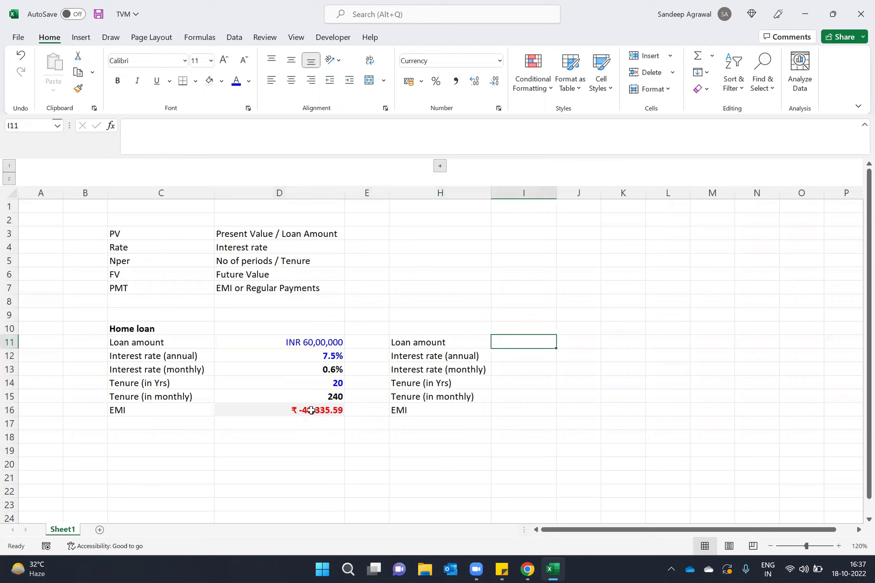
pyautogui.write('=')
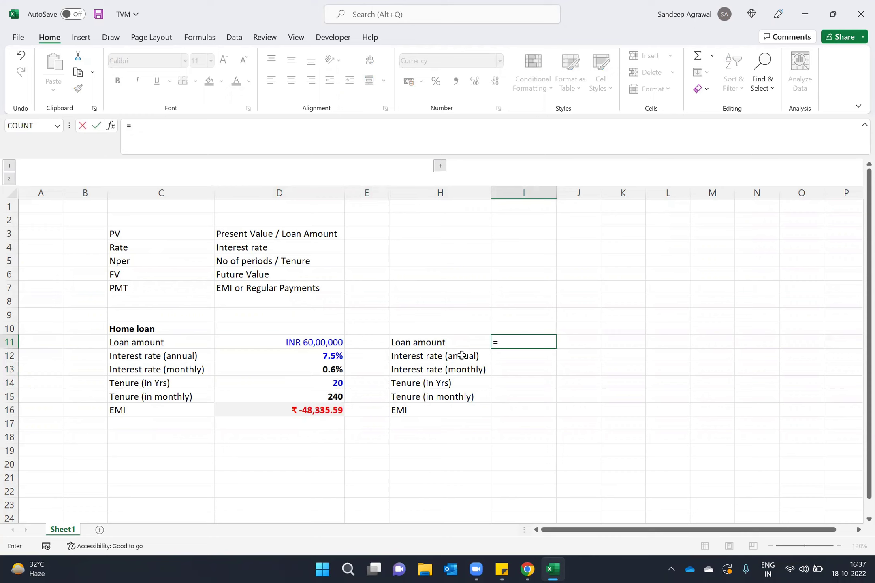
pyautogui.write('pv')
pyautogui.press('Tab')
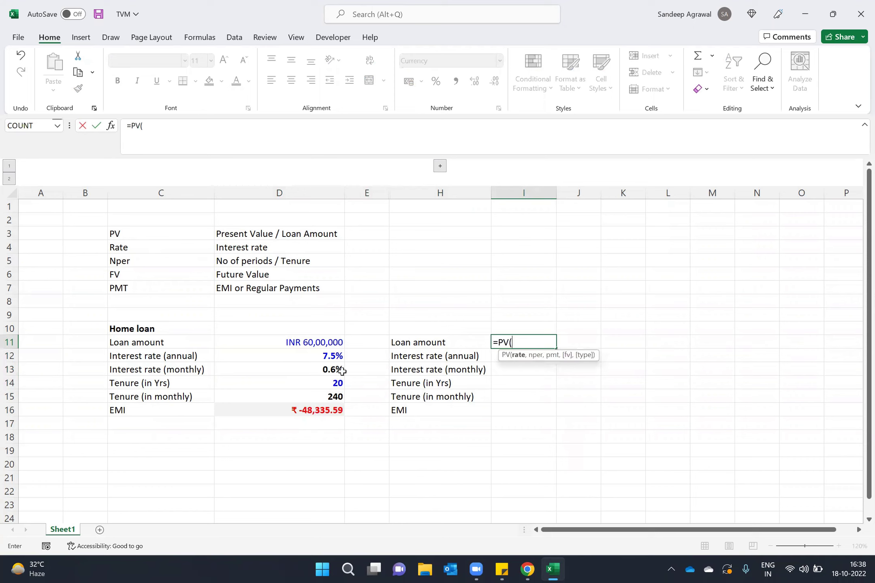
pyautogui.click(313, 369)
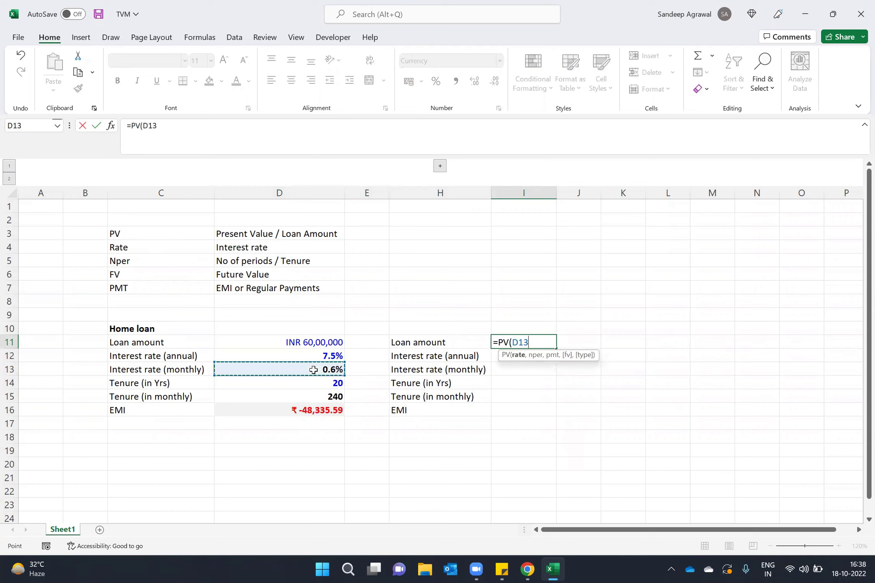
pyautogui.write(',')
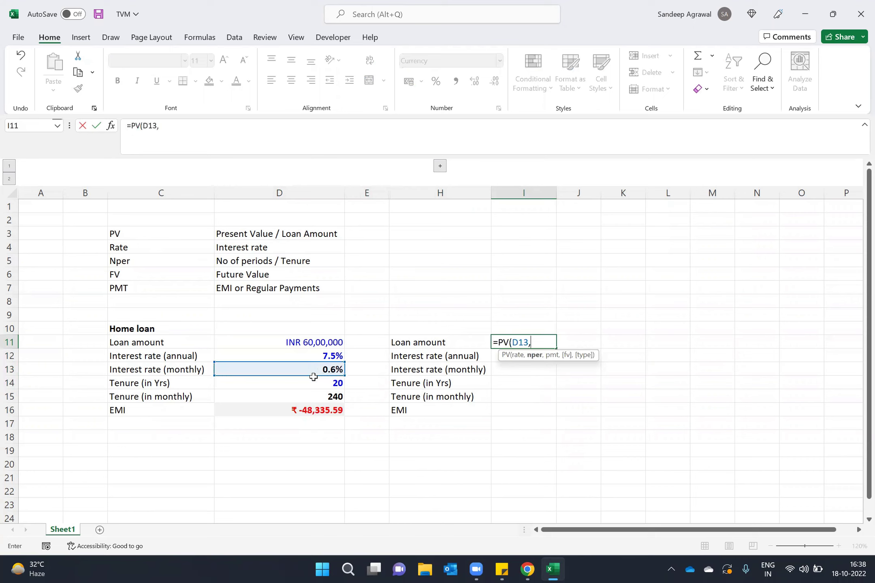
pyautogui.click(305, 396)
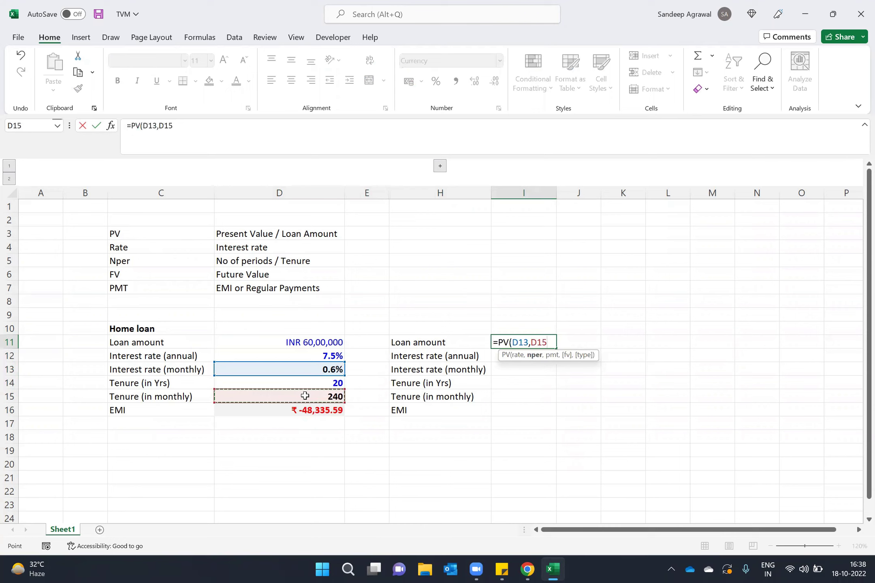
pyautogui.write(',')
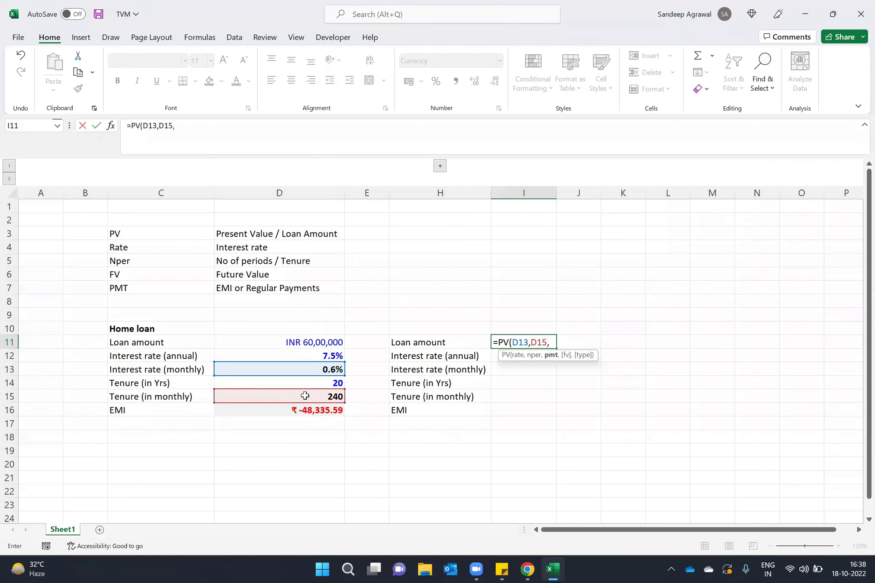
pyautogui.click(292, 413)
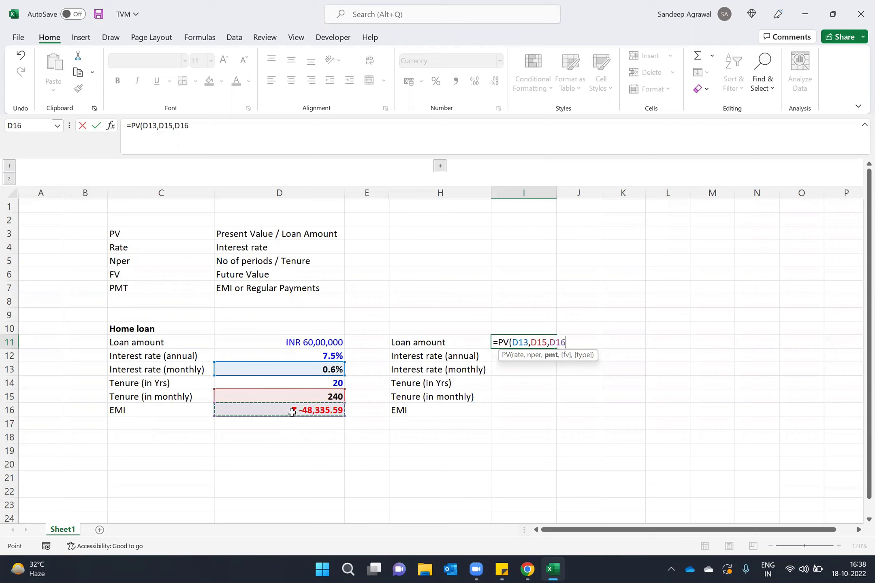
pyautogui.write(',')
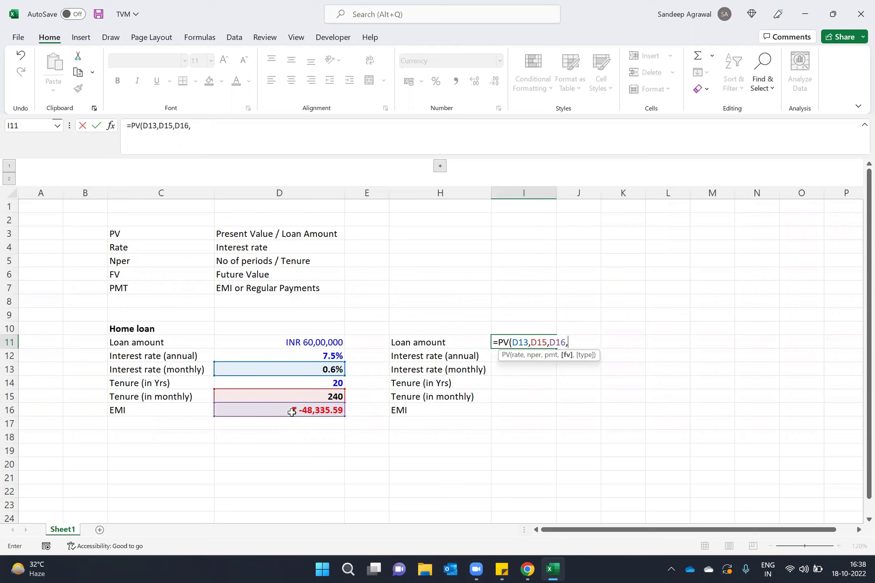
pyautogui.write(',')
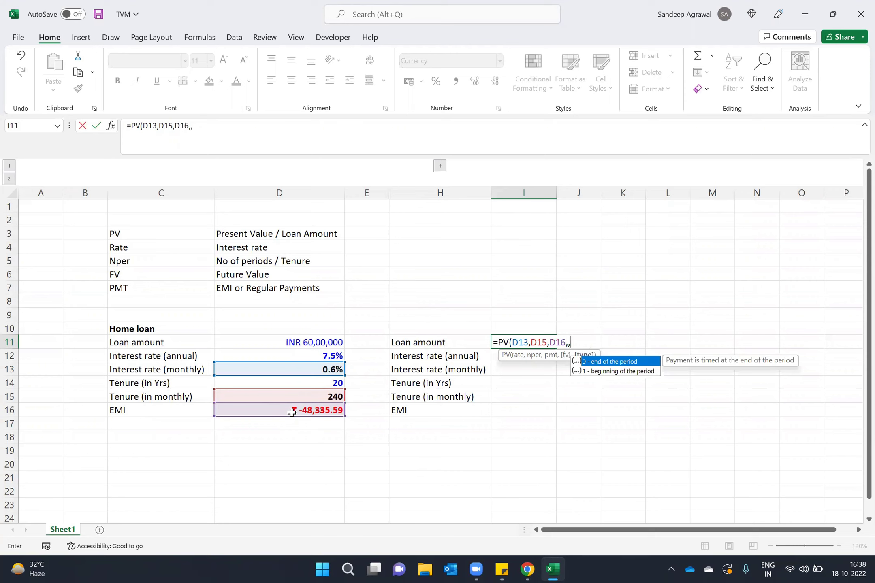
pyautogui.write('0')
pyautogui.press('Return')
pyautogui.press('Up')
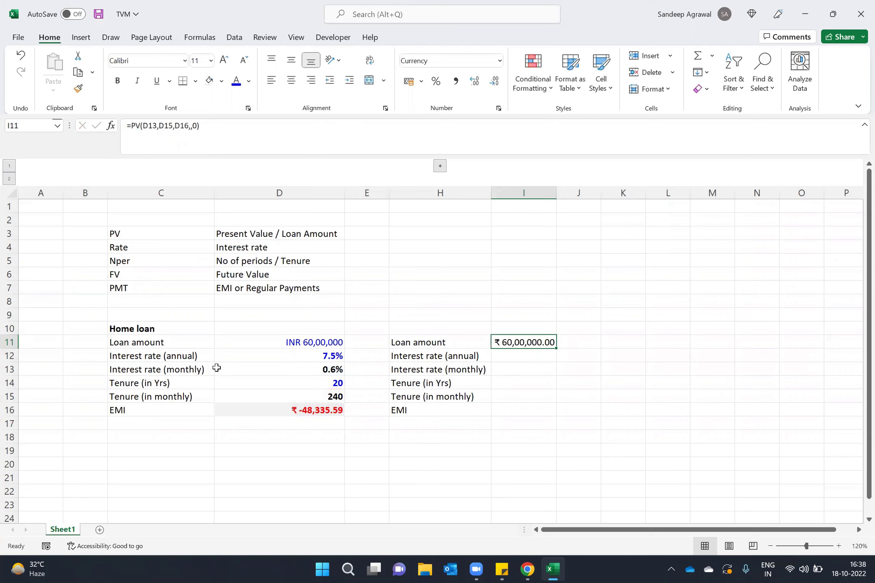
# Compare the calculated loan amount in I11 with the original loan amount and EMI, and check the monthly interest rate row
pyautogui.click(297, 338)
pyautogui.click(501, 339)
pyautogui.click(314, 408)
pyautogui.click(526, 339)
pyautogui.press('Down')
pyautogui.press('Down')
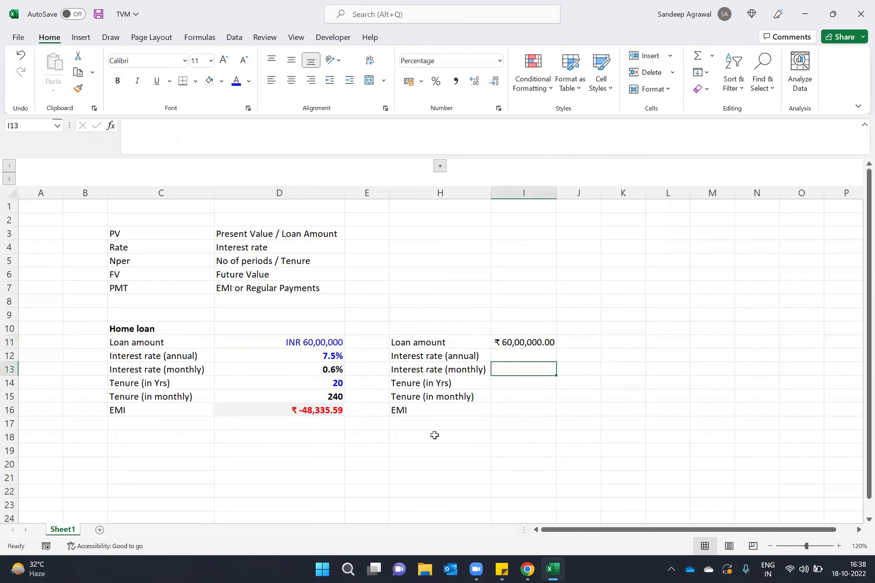
pyautogui.press('Left')
pyautogui.press('Left')
pyautogui.press('Right')
pyautogui.press('Right')
pyautogui.press('Left')
# Calculate the monthly interest rate in I13 with =RATE(D15,D16,D11,,0), using the monthly tenure, EMI and loan amount
pyautogui.press('Right')
pyautogui.write('=')
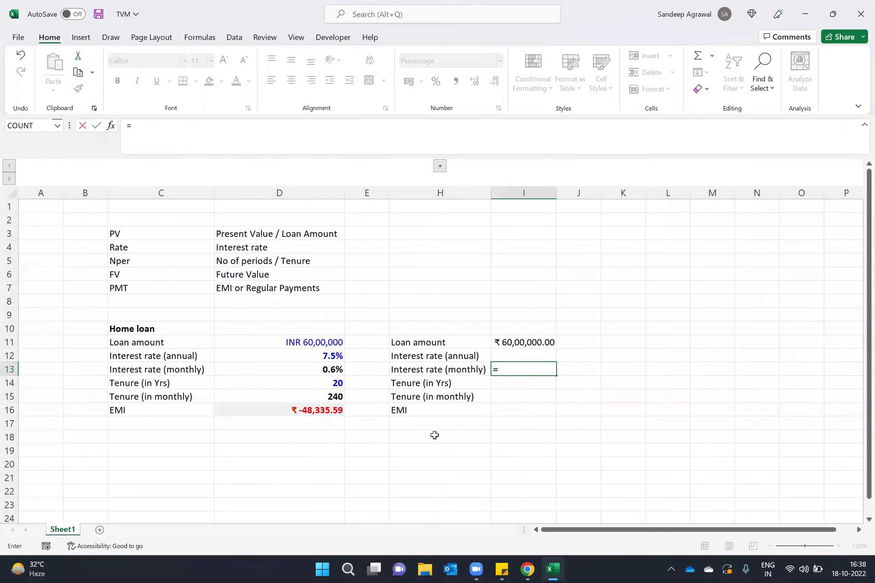
pyautogui.write('rate')
pyautogui.press('Tab')
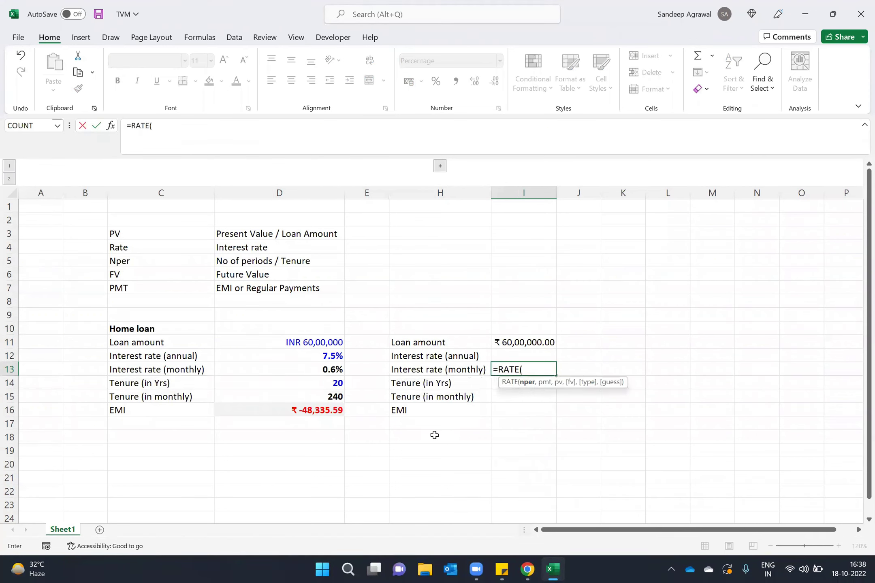
pyautogui.click(315, 394)
pyautogui.write(',')
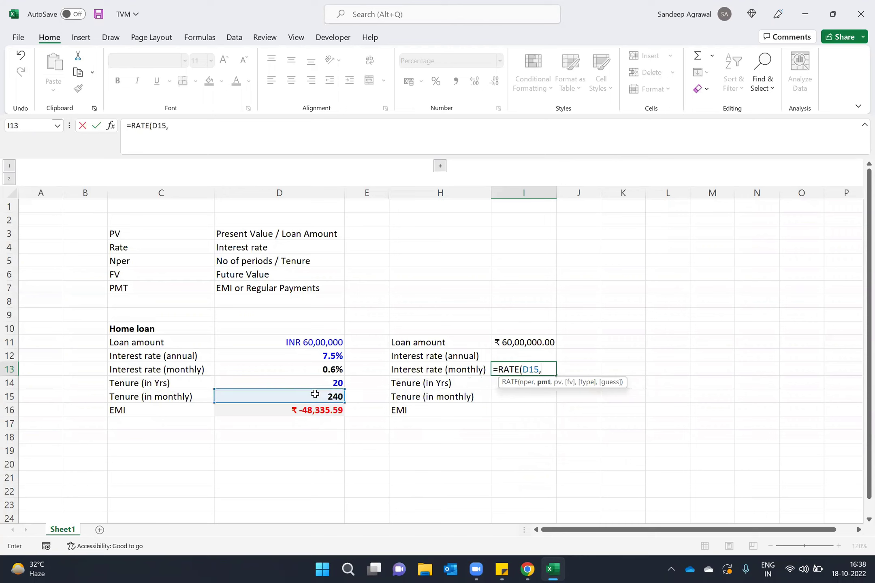
pyautogui.click(305, 413)
pyautogui.write(',')
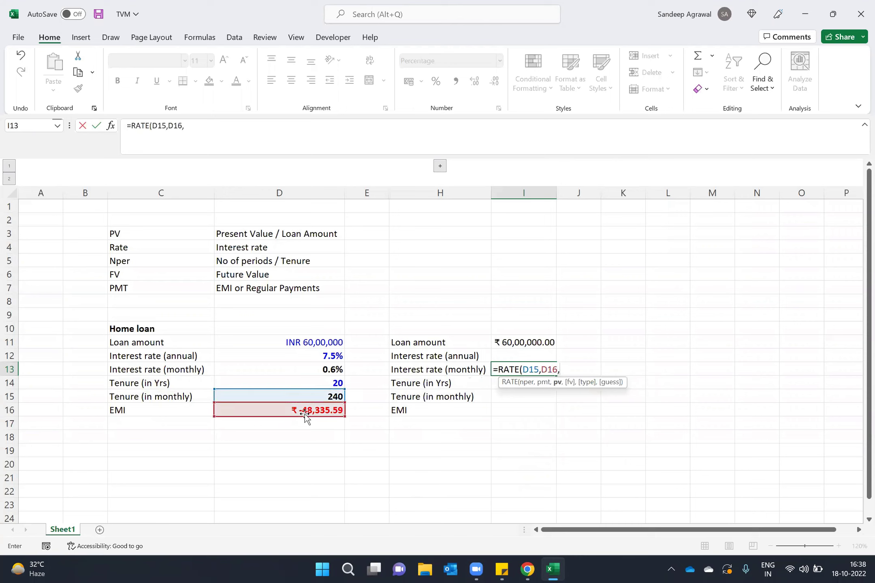
pyautogui.click(308, 341)
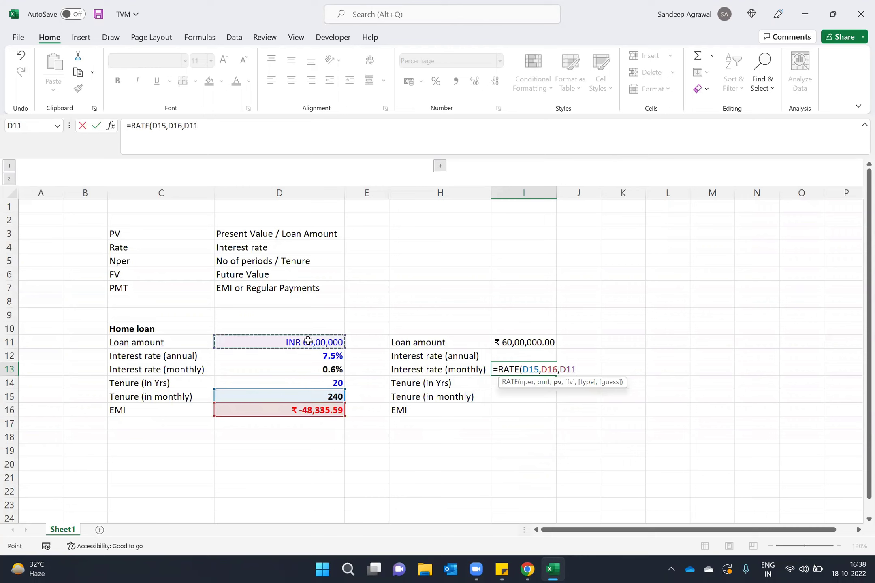
pyautogui.write(',,')
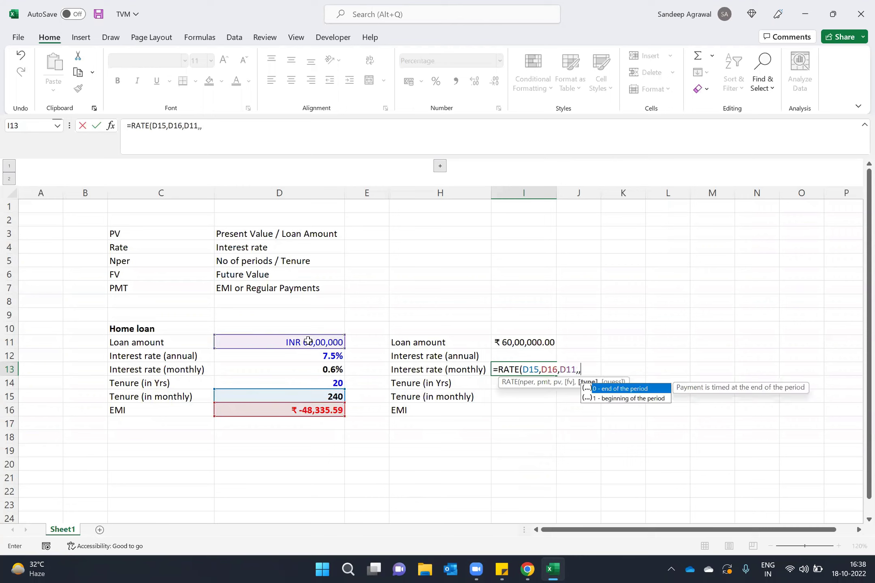
pyautogui.write('0')
pyautogui.write(')')
pyautogui.press('Return')
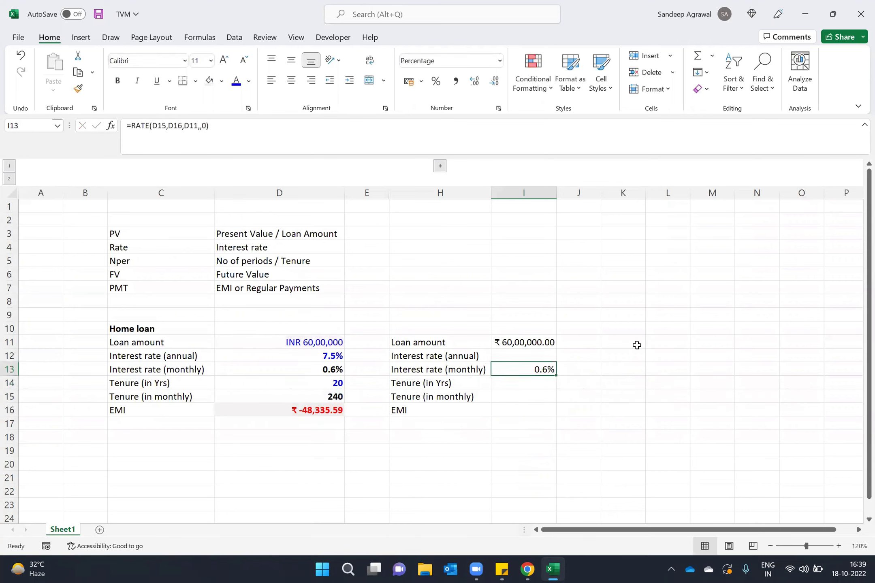
# Compare the calculated monthly interest rate in I13 with the original rate in D13
pyautogui.press('Up')
pyautogui.press('Left')
pyautogui.press('Left')
pyautogui.press('Left')
pyautogui.hotkey('shift', 'Right')
pyautogui.hotkey('shift', 'Right')
pyautogui.hotkey('shift', 'Right')
pyautogui.hotkey('shift', 'Right')
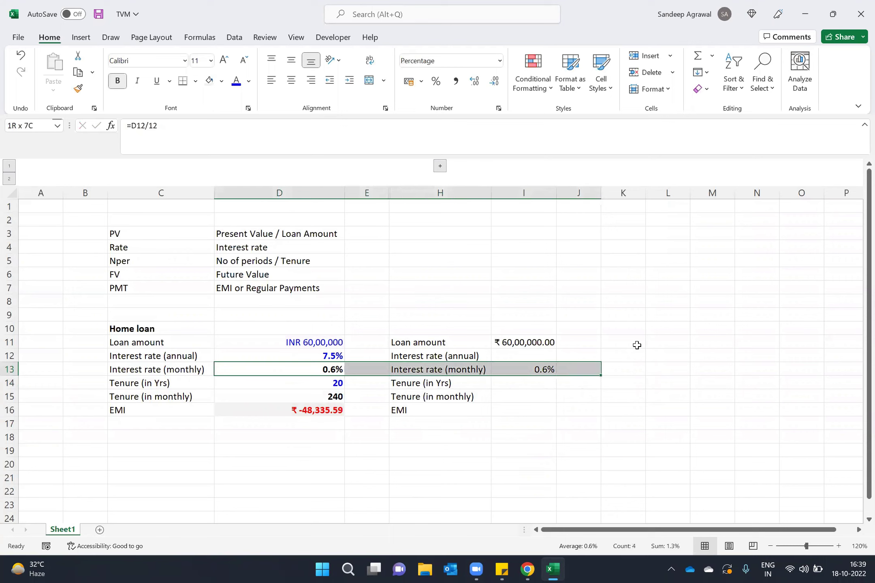
# Calculate the monthly tenure in I15 with =NPER(D13,D16,D11,,0), using the monthly rate, EMI and loan amount
pyautogui.press('Right')
pyautogui.press('Down')
pyautogui.press('Right')
pyautogui.press('Down')
pyautogui.press('Right')
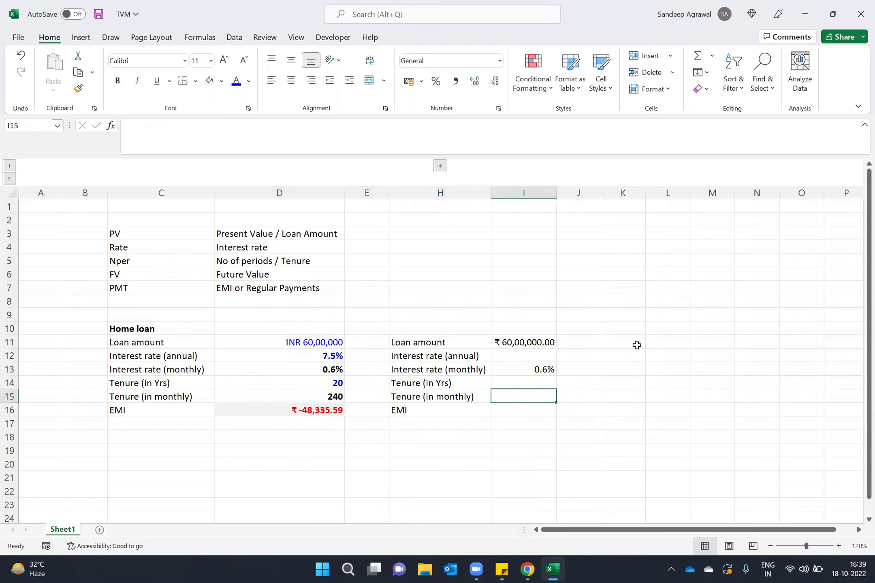
pyautogui.write('=')
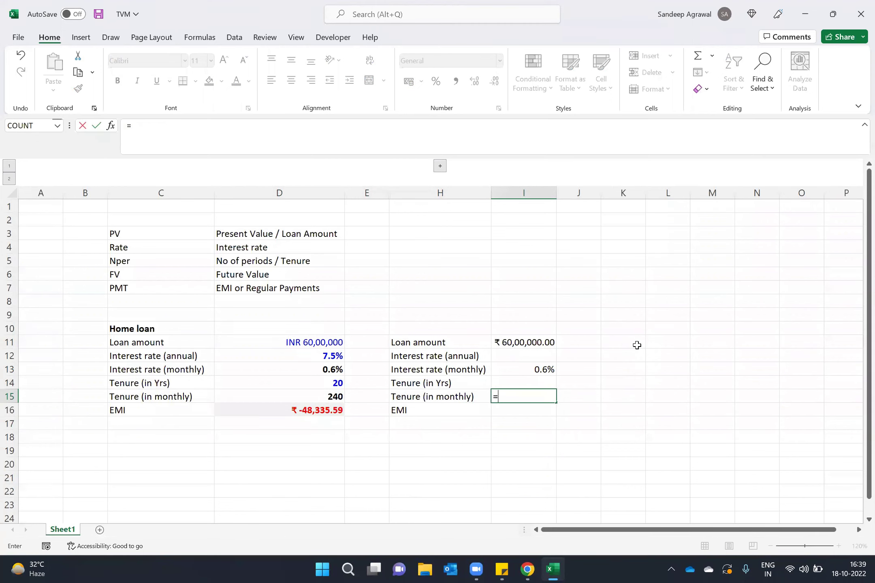
pyautogui.write('np')
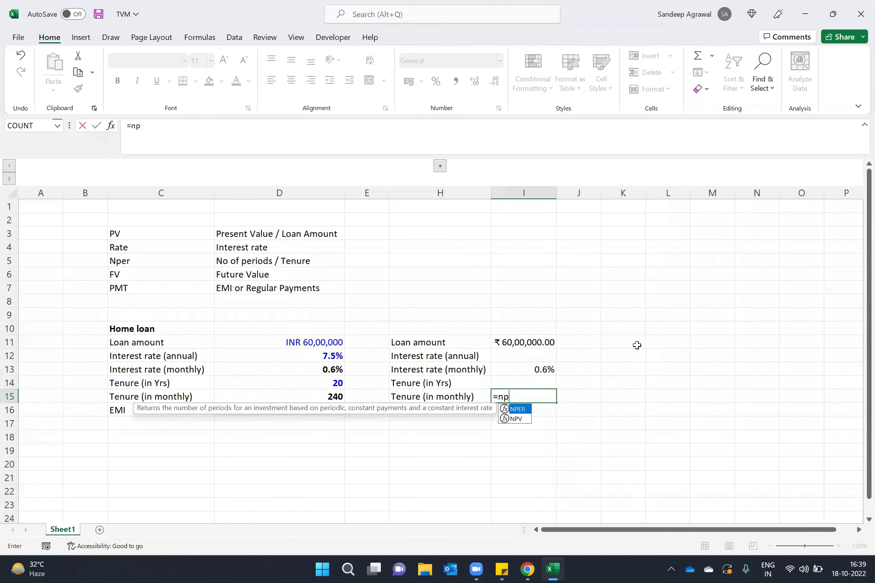
pyautogui.press('Tab')
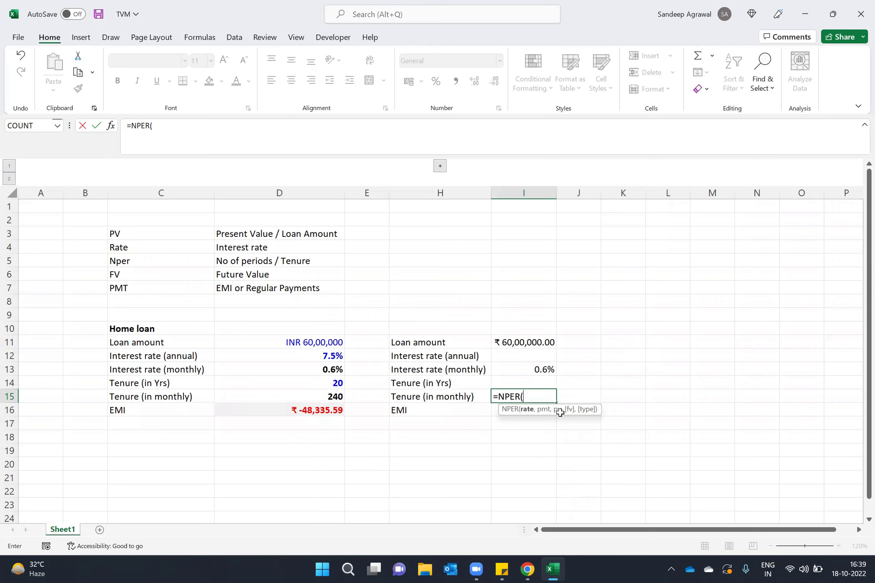
pyautogui.click(302, 367)
pyautogui.write(',')
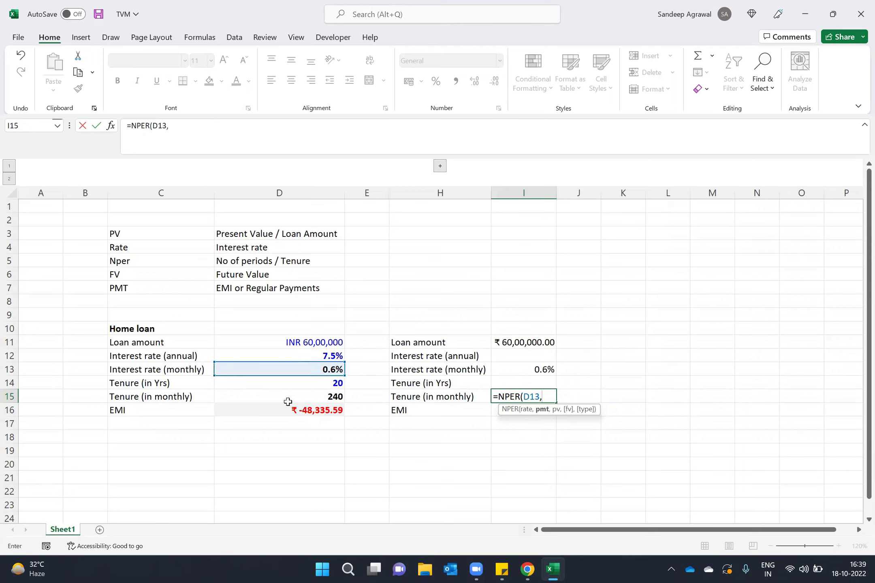
pyautogui.click(299, 410)
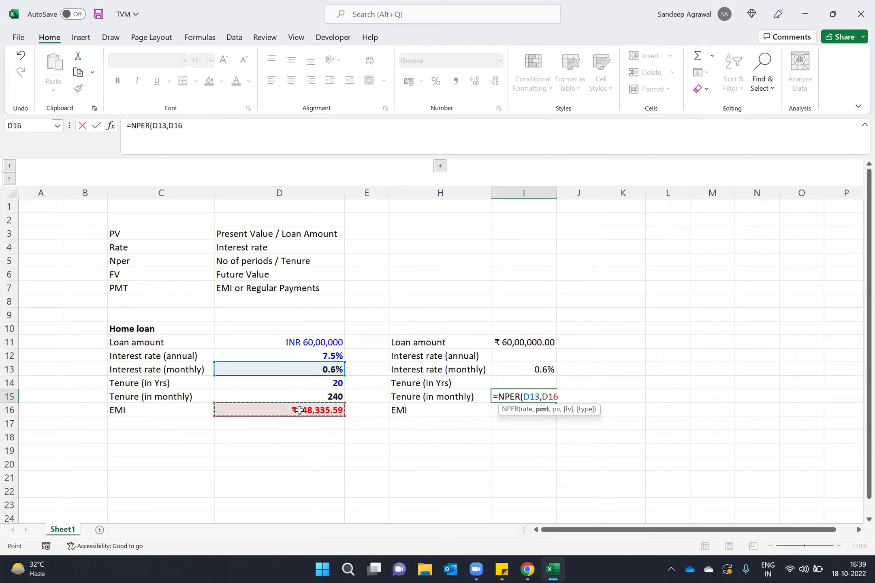
pyautogui.write(',')
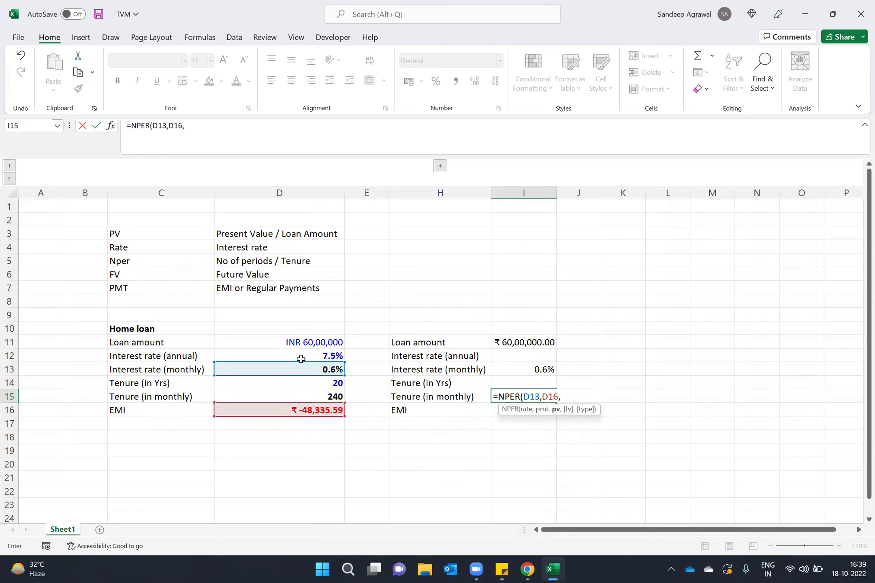
pyautogui.click(300, 341)
pyautogui.write(',')
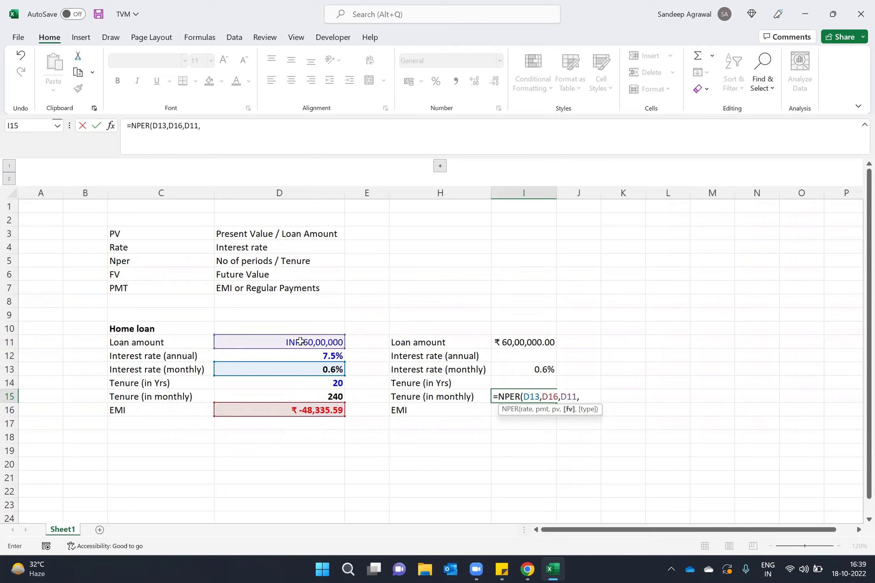
pyautogui.write(',')
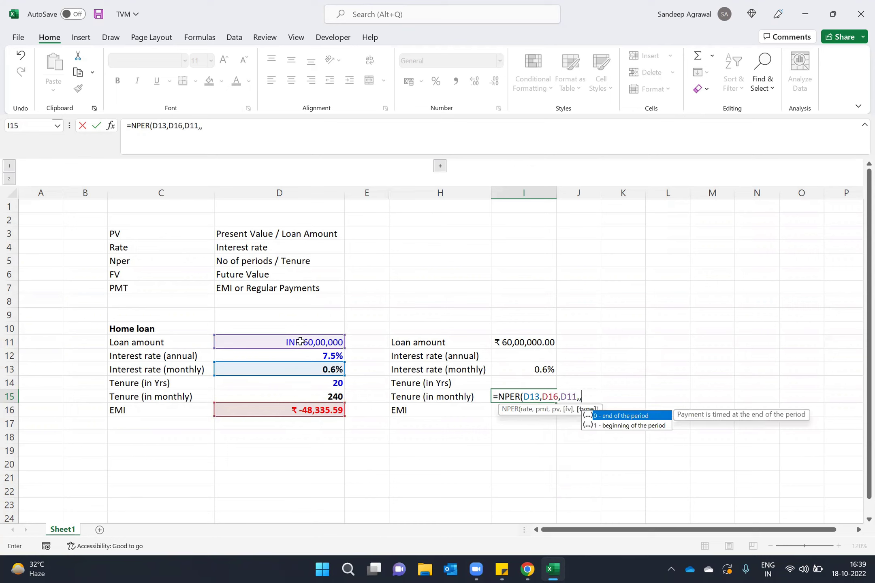
pyautogui.write('0')
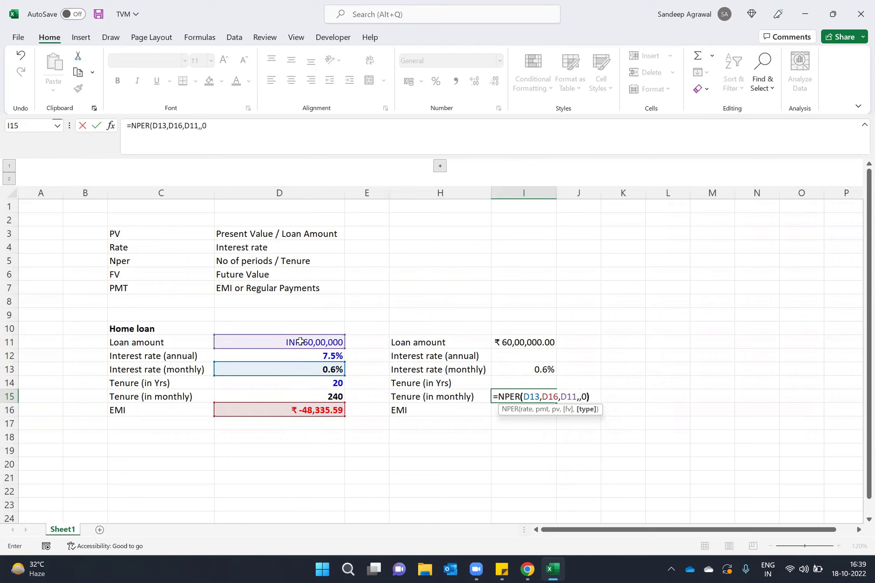
pyautogui.write(')')
pyautogui.press('Return')
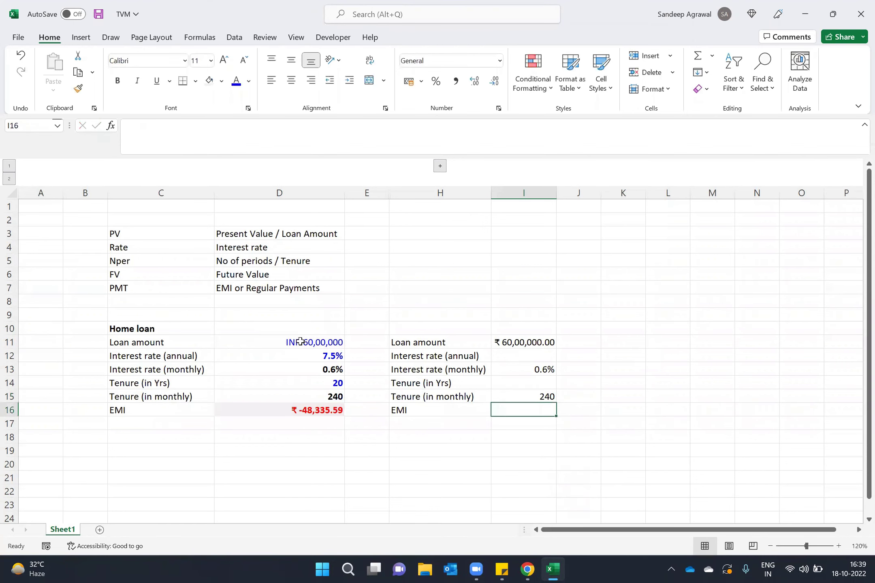
# Compare the calculated monthly tenure in I15 with the original monthly tenure in D15
pyautogui.press('Up')
pyautogui.hotkey('shift', 'Left')
pyautogui.hotkey('shift', 'Left')
pyautogui.hotkey('shift', 'Left')
pyautogui.press('Right')
pyautogui.press('Left')
pyautogui.press('Left')
# Examine the original home loan figures in D11:D16 as one block
pyautogui.press('Up')
pyautogui.press('Up')
pyautogui.press('Up')
pyautogui.press('Up')
pyautogui.press('Down')
pyautogui.press('Left')
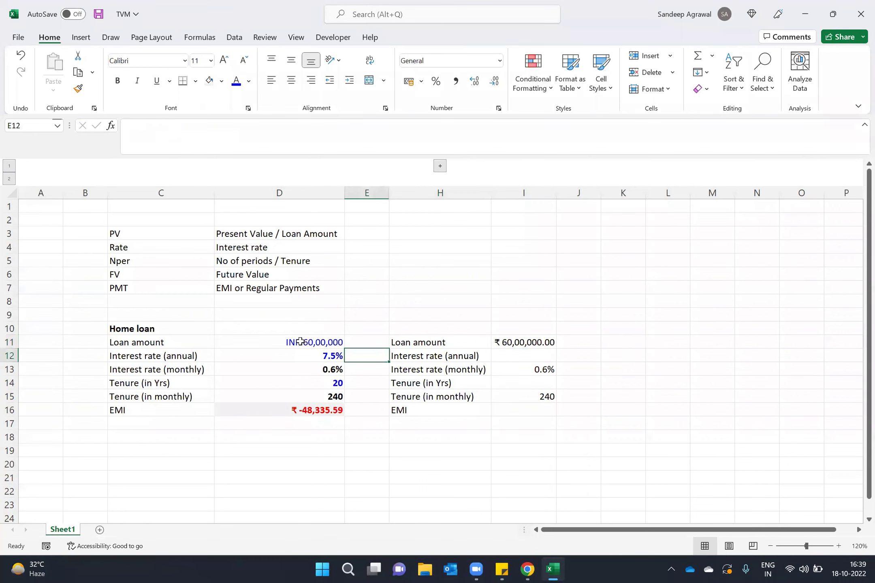
pyautogui.press('Left')
pyautogui.press('Up')
pyautogui.hotkey('shift', 'Down')
pyautogui.hotkey('shift', 'Down')
pyautogui.hotkey('shift', 'Down')
pyautogui.hotkey('shift', 'Down')
pyautogui.hotkey('shift', 'Down')
pyautogui.press('Left')
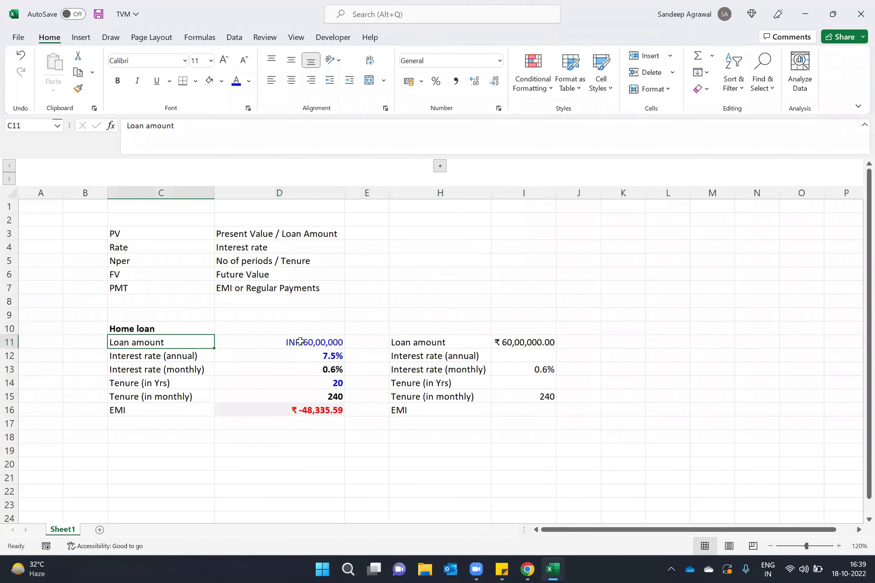
# Review the original loan amount, monthly interest rate, monthly tenure and EMI row by row in columns C and D
pyautogui.hotkey('shift', 'Right')
pyautogui.press('Down')
pyautogui.press('Down')
pyautogui.hotkey('shift', 'Right')
pyautogui.press('Down')
pyautogui.press('Down')
pyautogui.press('Up')
pyautogui.hotkey('shift', 'Right')
pyautogui.press('Down')
pyautogui.press('Down')
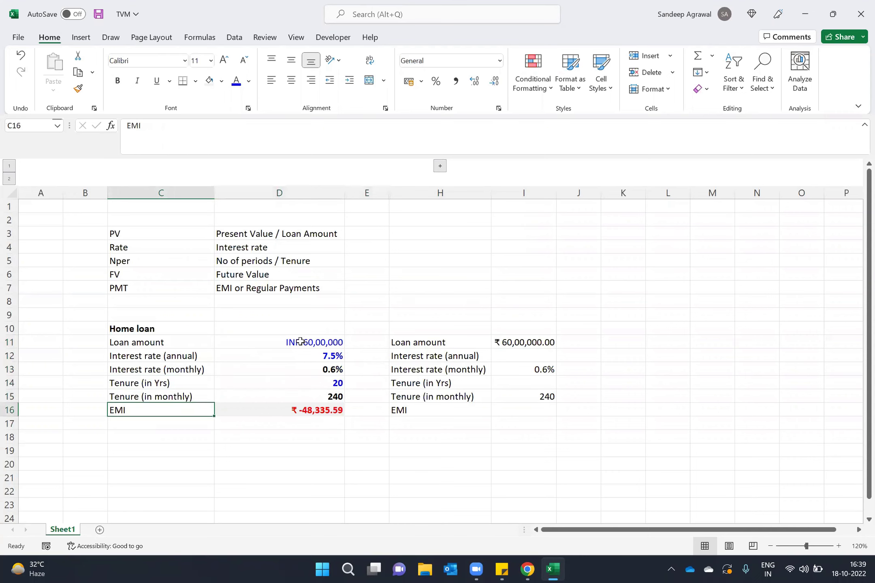
pyautogui.hotkey('shift', 'Right')
pyautogui.hotkey('shift', 'Left')
pyautogui.hotkey('shift', 'Right')
pyautogui.press('Up')
pyautogui.press('Up')
pyautogui.press('Up')
pyautogui.press('Up')
pyautogui.press('Up')
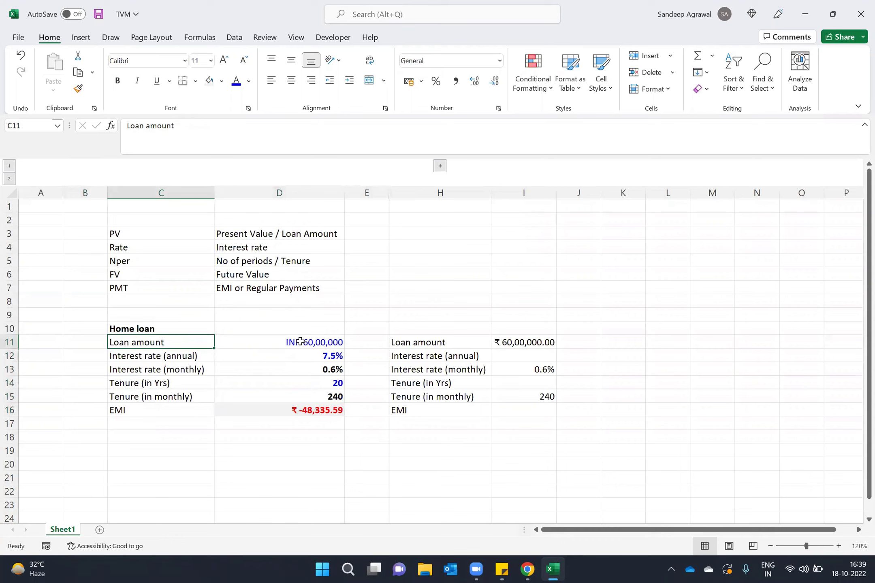
pyautogui.hotkey('shift', 'Right')
pyautogui.press('Down')
pyautogui.press('Down')
pyautogui.hotkey('shift', 'Right')
pyautogui.press('Down')
pyautogui.press('Down')
# Check the rows of the recalculated loan table in column I for cells that still need a formula
pyautogui.press('Right')
pyautogui.press('Right')
pyautogui.press('Right')
pyautogui.press('Right')
pyautogui.press('Up')
pyautogui.press('Up')
pyautogui.press('Up')
pyautogui.press('Up')
pyautogui.press('Down')
pyautogui.press('Down')
pyautogui.press('Down')
pyautogui.press('Down')
pyautogui.press('Up')
pyautogui.press('Up')
pyautogui.press('Up')
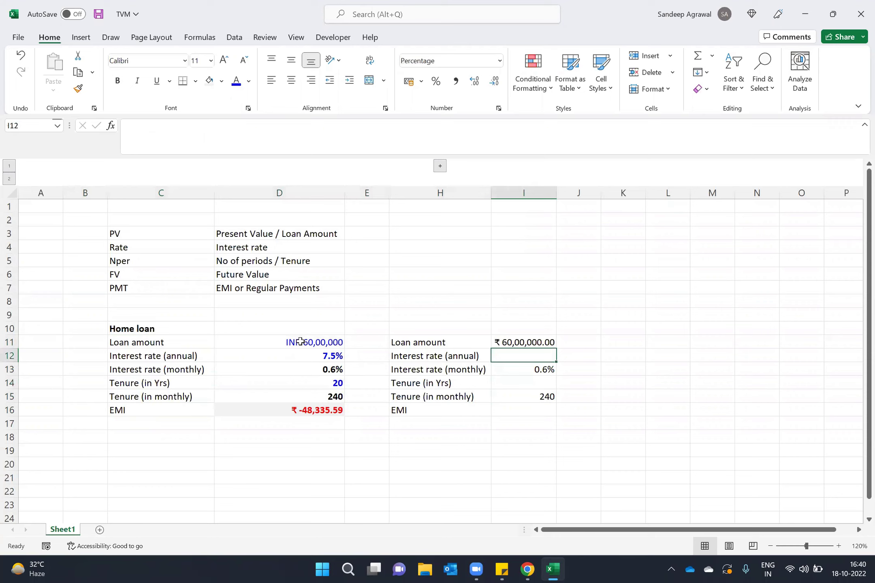
# Calculate the annual interest rate in I12 from the monthly rate with =I13*12
pyautogui.press('Down')
pyautogui.hotkey('shift', 'Left')
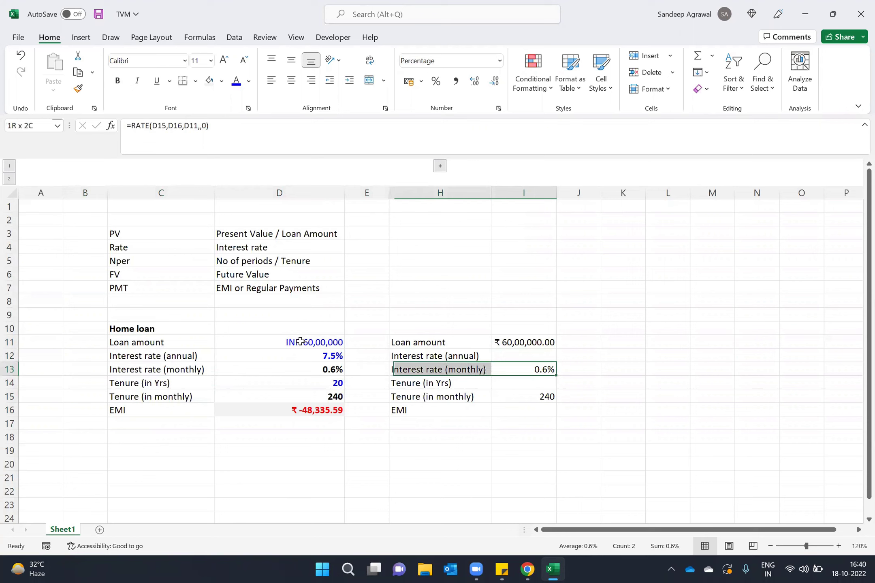
pyautogui.press('Up')
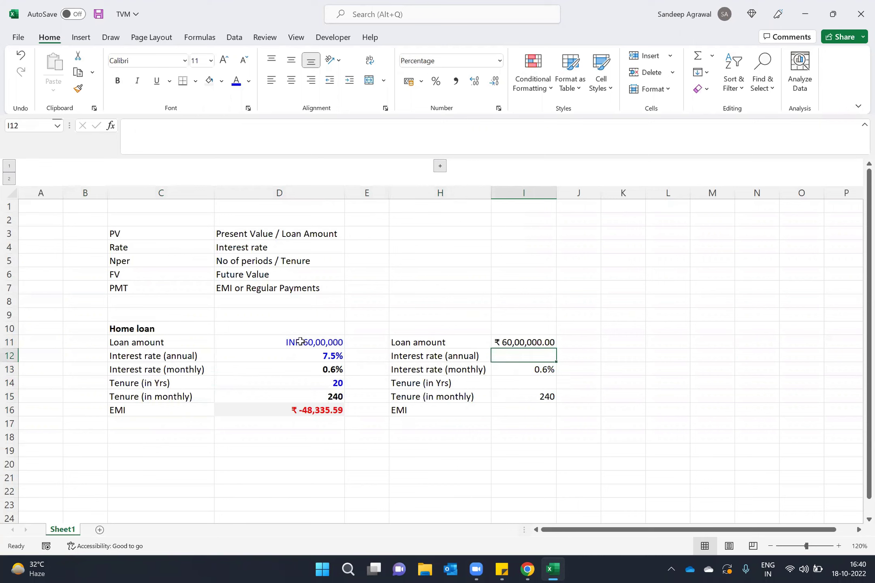
pyautogui.write('=')
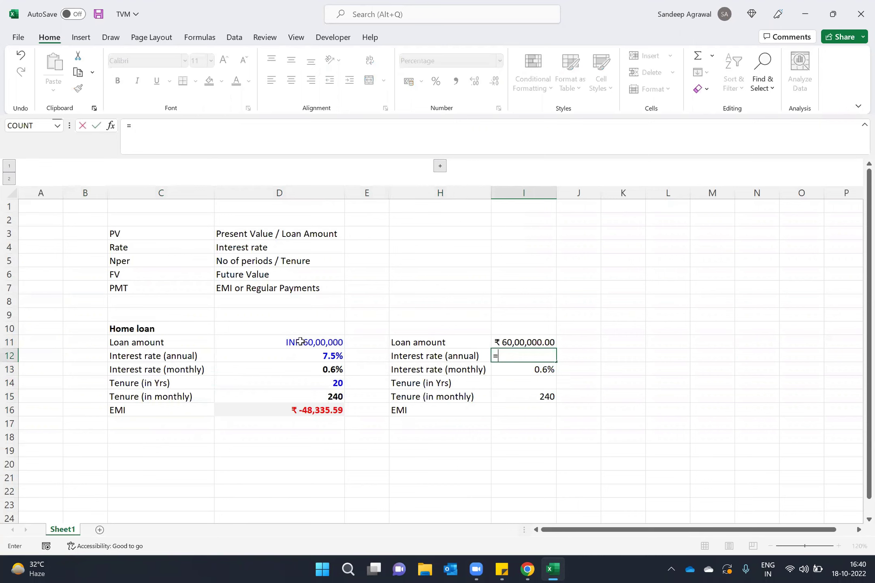
pyautogui.press('Down')
pyautogui.write('*12')
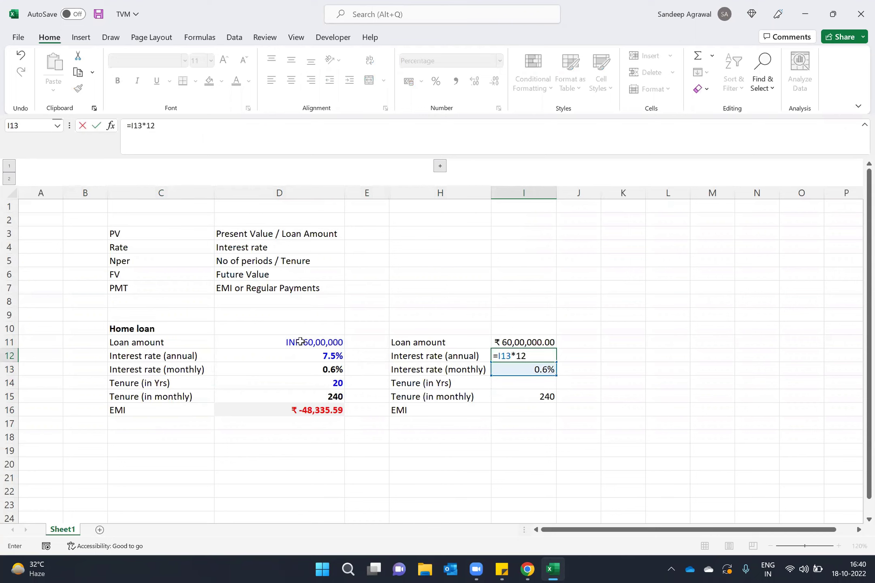
pyautogui.hotkey('ctrl', 'Return')
# Compare the calculated annual interest rate in I12 with the original annual rate in D12
pyautogui.hotkey('shift', 'space')
pyautogui.press('Left')
pyautogui.press('Left')
pyautogui.press('Left')
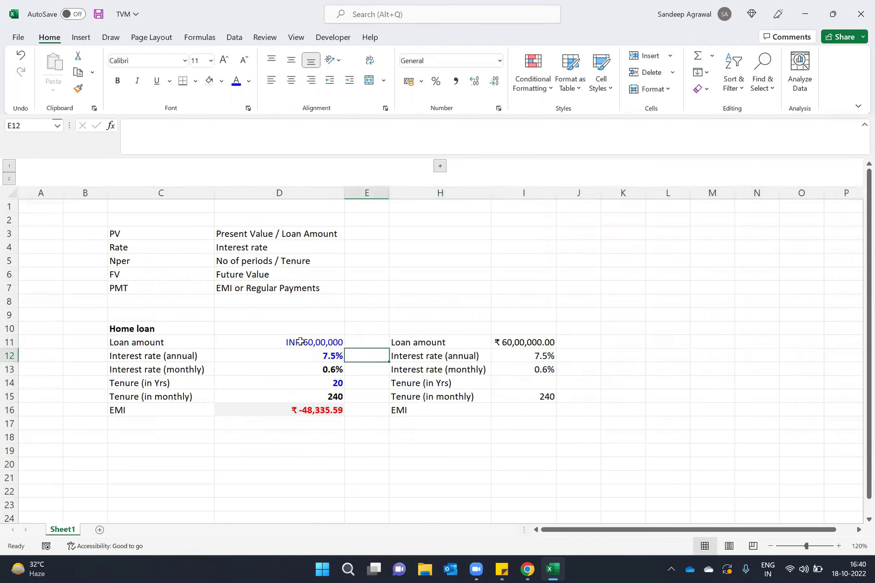
pyautogui.hotkey('shift', 'Right')
pyautogui.hotkey('shift', 'Right')
pyautogui.hotkey('shift', 'Right')
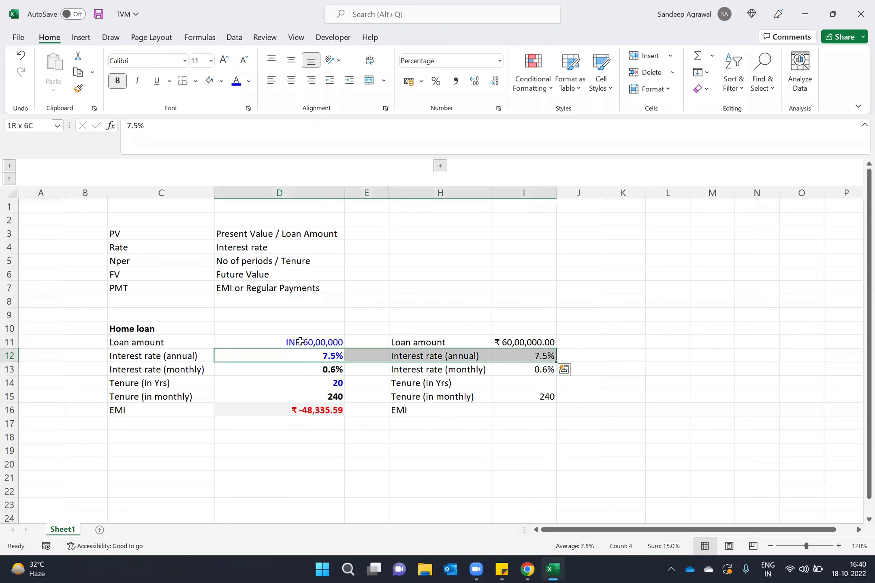
# Calculate the tenure in years in I14 from the monthly tenure with =I15/12
pyautogui.press('Down')
pyautogui.press('Down')
pyautogui.press('Down')
pyautogui.press('Right')
pyautogui.press('Right')
pyautogui.press('Up')
pyautogui.press('Right')
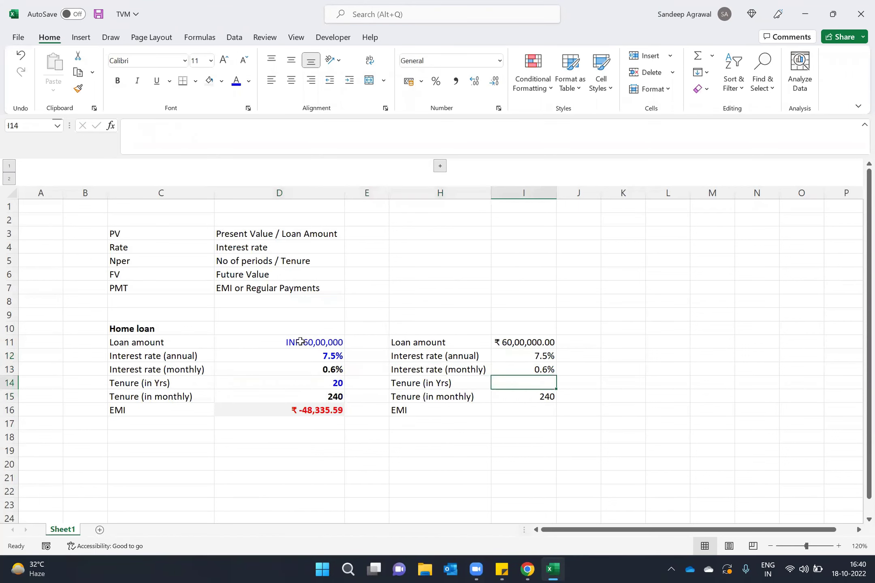
pyautogui.write('=')
pyautogui.press('Down')
pyautogui.write('/12')
pyautogui.press('Return')
# Compare the calculated tenure in years in I14 with the original tenure in D14
pyautogui.press('Up')
pyautogui.hotkey('shift', 'Left')
pyautogui.hotkey('shift', 'Left')
pyautogui.hotkey('shift', 'Left')
pyautogui.press('Down')
pyautogui.press('Down')
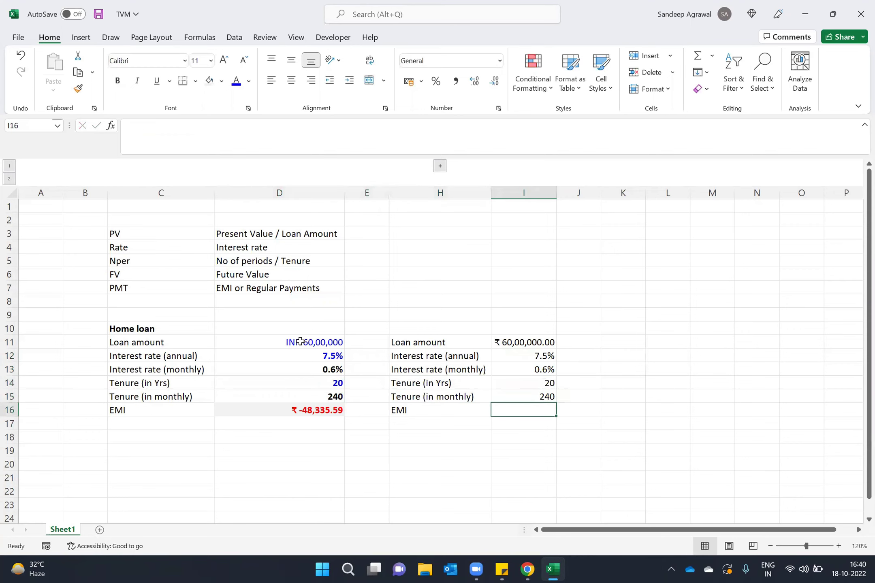
# Review the calculated values in I11:I15 and the original EMI row used as their input
pyautogui.press('Up')
pyautogui.hotkey('ctrl', 'shift', 'Up')
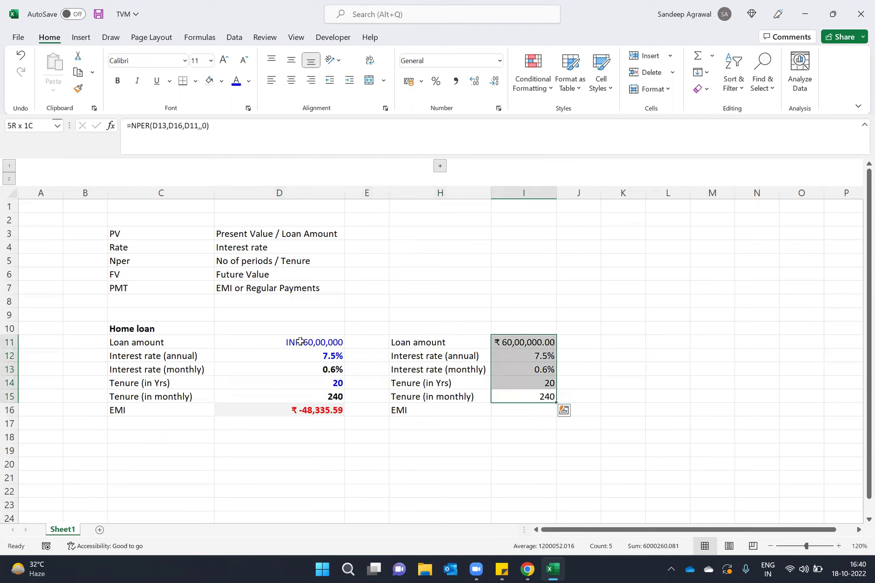
pyautogui.press('Left')
pyautogui.press('Up')
pyautogui.press('Right')
pyautogui.press('Down')
pyautogui.hotkey('ctrl', 'shift', 'Up')
pyautogui.press('Down')
pyautogui.press('Left')
pyautogui.press('Left')
pyautogui.press('Left')
pyautogui.press('Right')
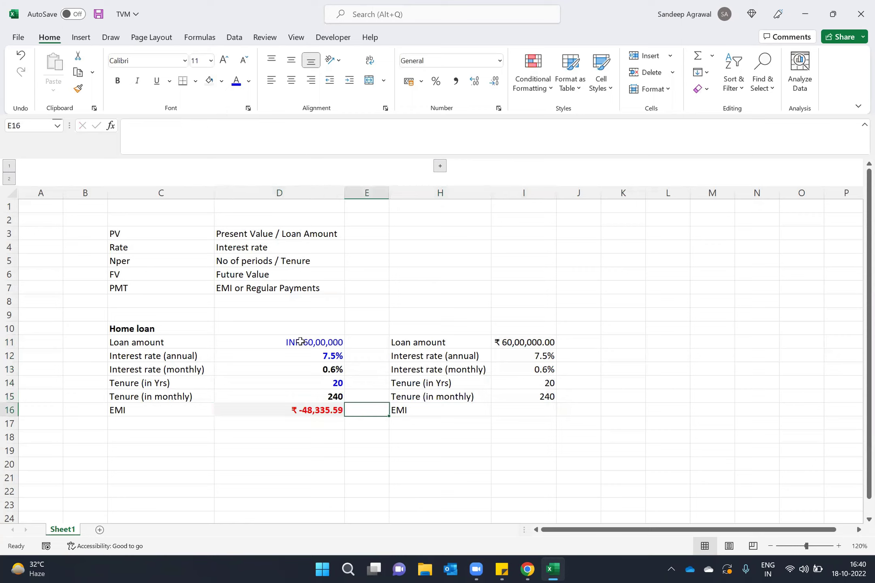